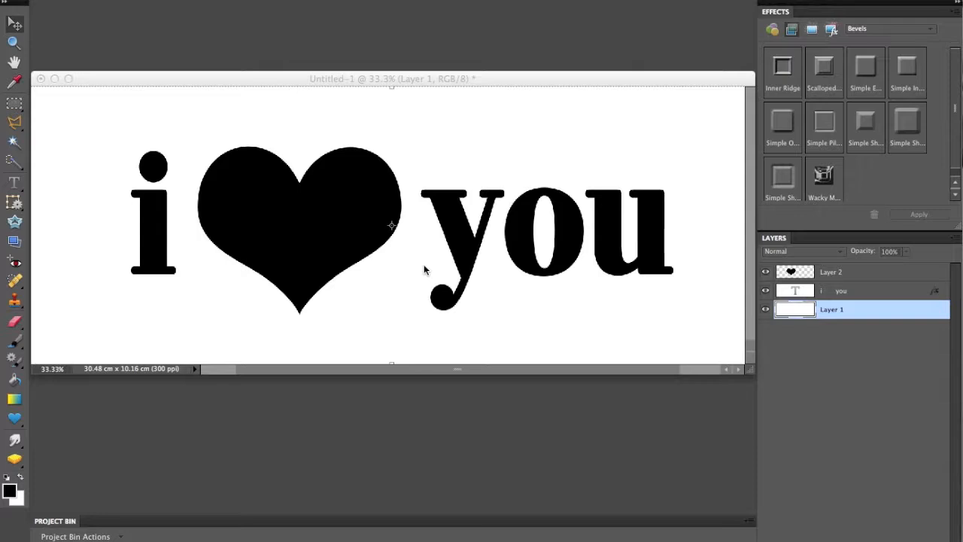
Apply the Blue Stroke effect from the Strokes collection to the "i you" text layer
{"action": "left_click", "coordinate": [786, 292]}
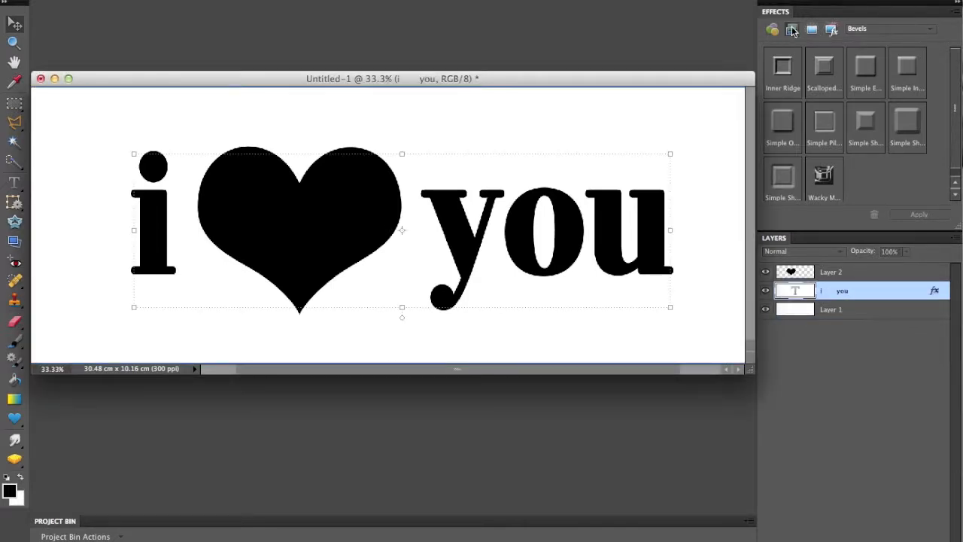
{"action": "left_click", "coordinate": [930, 29]}
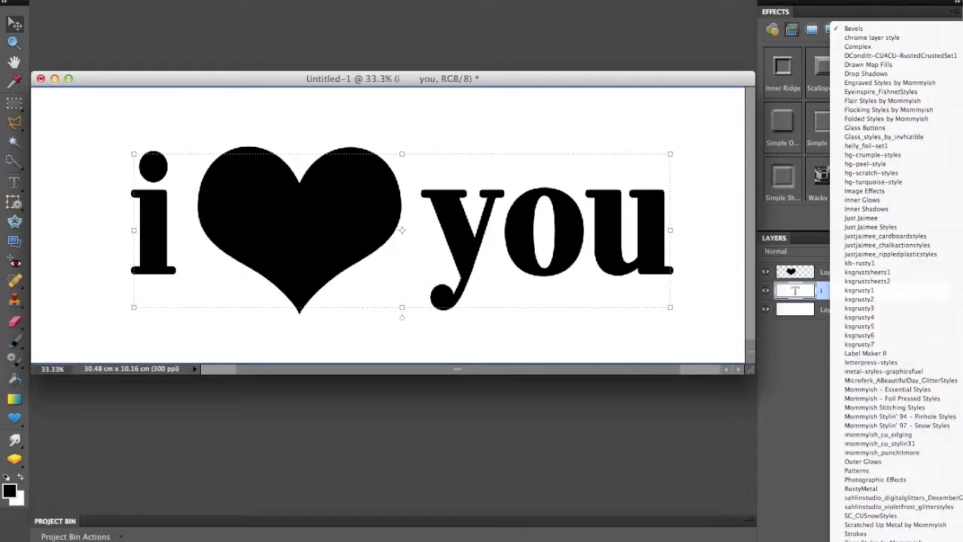
{"action": "left_click", "coordinate": [854, 535]}
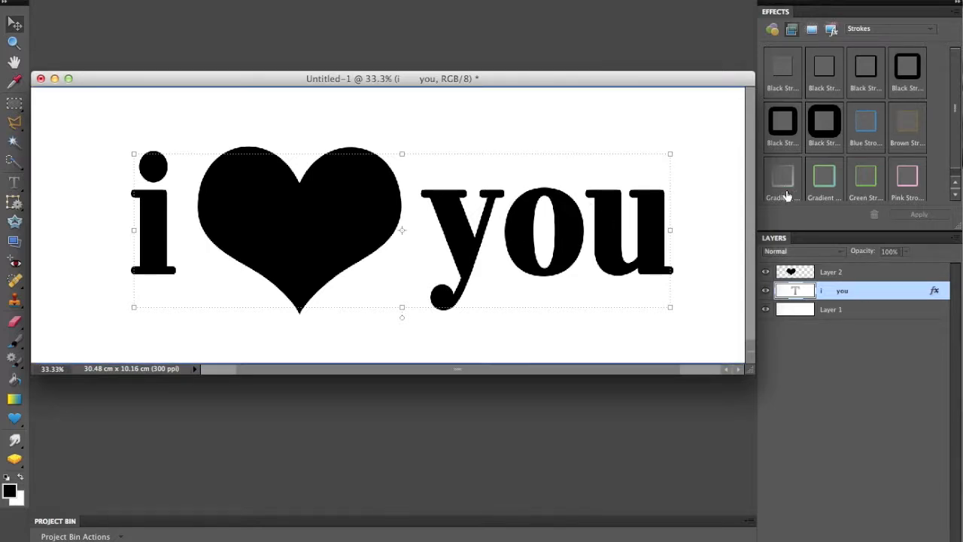
{"action": "left_click", "coordinate": [865, 134]}
{"action": "left_click", "coordinate": [919, 214]}
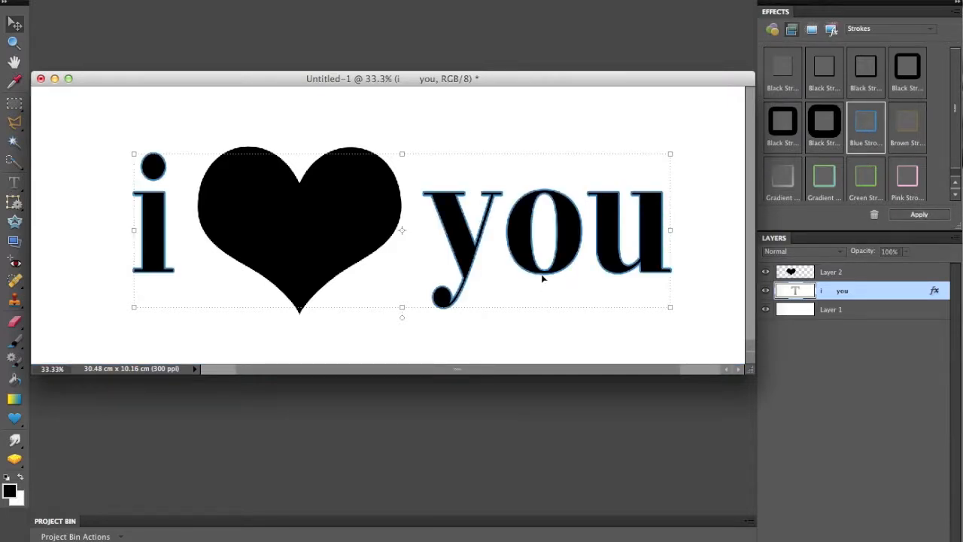
Adjust the blue stroke in the text layer's style settings, finishing with a size of 13 px
{"action": "key", "text": "super+plus"}
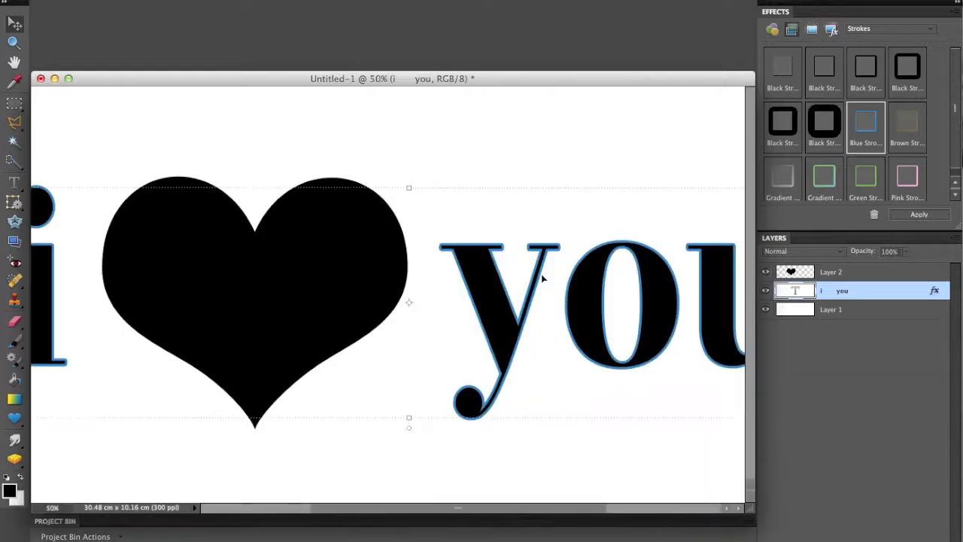
{"action": "key", "text": "super+plus"}
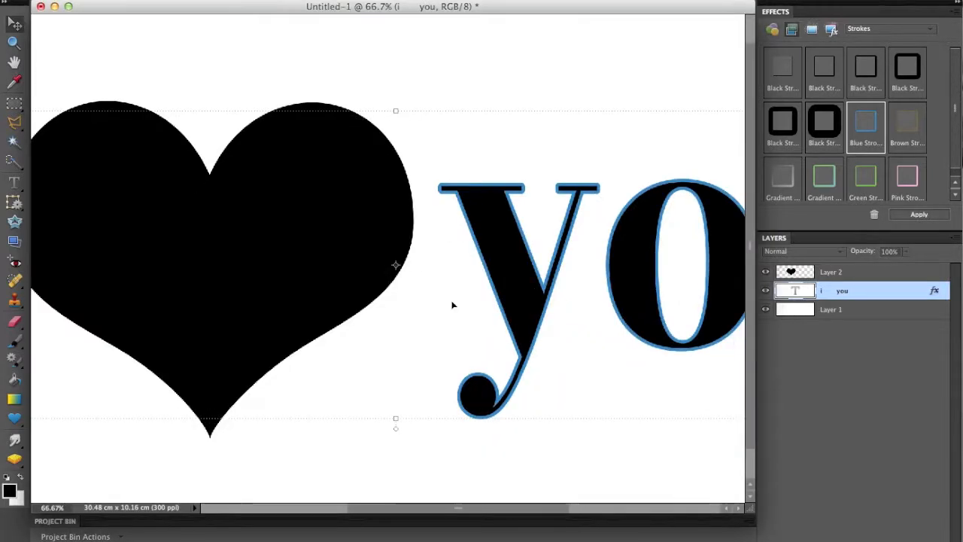
{"action": "left_click", "coordinate": [444, 471]}
{"action": "scroll", "coordinate": [517, 466], "scroll_direction": "right", "scroll_amount": 5}
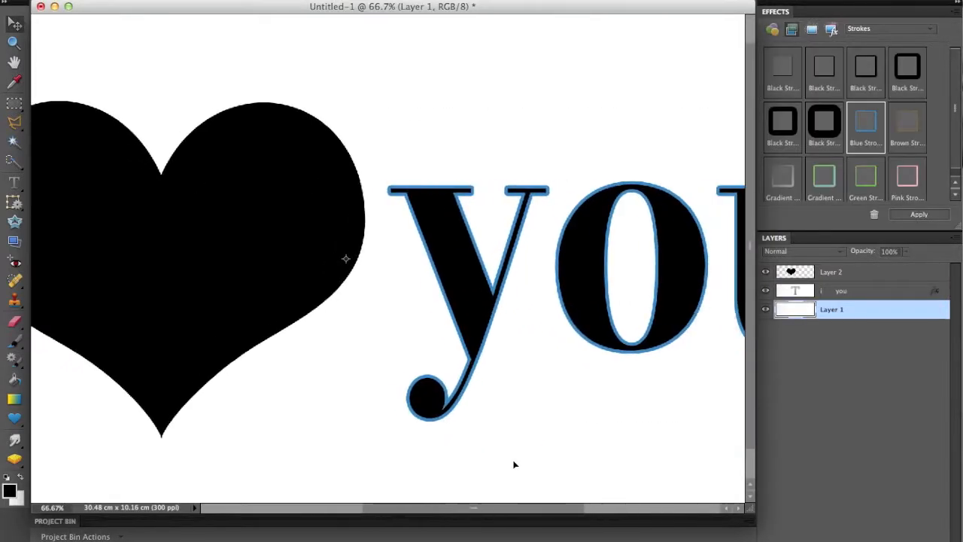
{"action": "left_click", "coordinate": [935, 292]}
{"action": "double_click", "coordinate": [936, 292]}
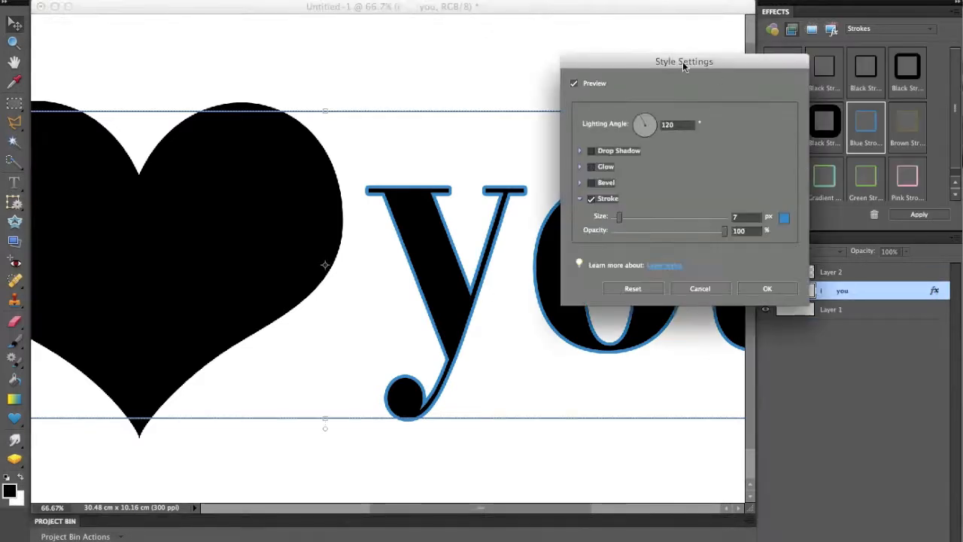
{"action": "left_click_drag", "start_coordinate": [618, 217], "coordinate": [625, 217]}
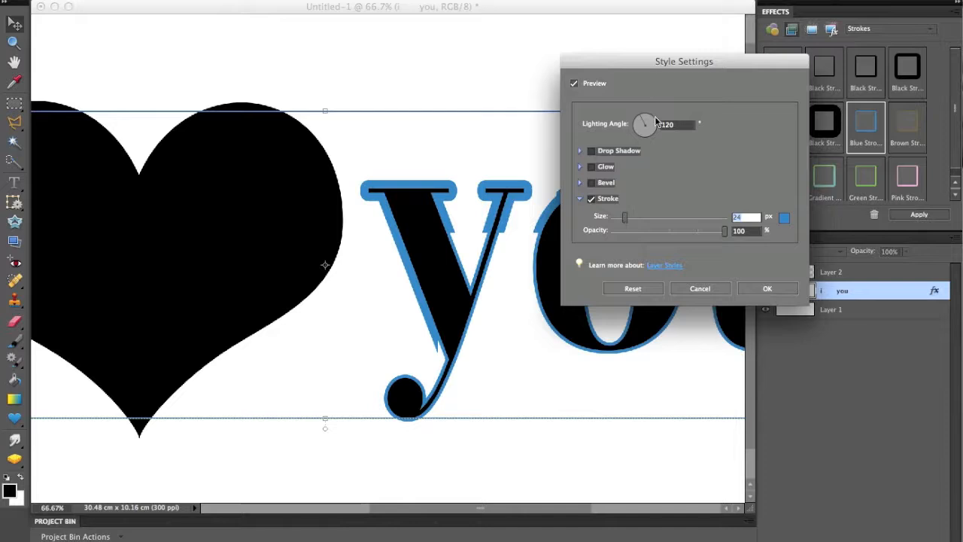
{"action": "left_click_drag", "start_coordinate": [654, 61], "coordinate": [724, 32]}
{"action": "left_click_drag", "start_coordinate": [695, 187], "coordinate": [698, 190]}
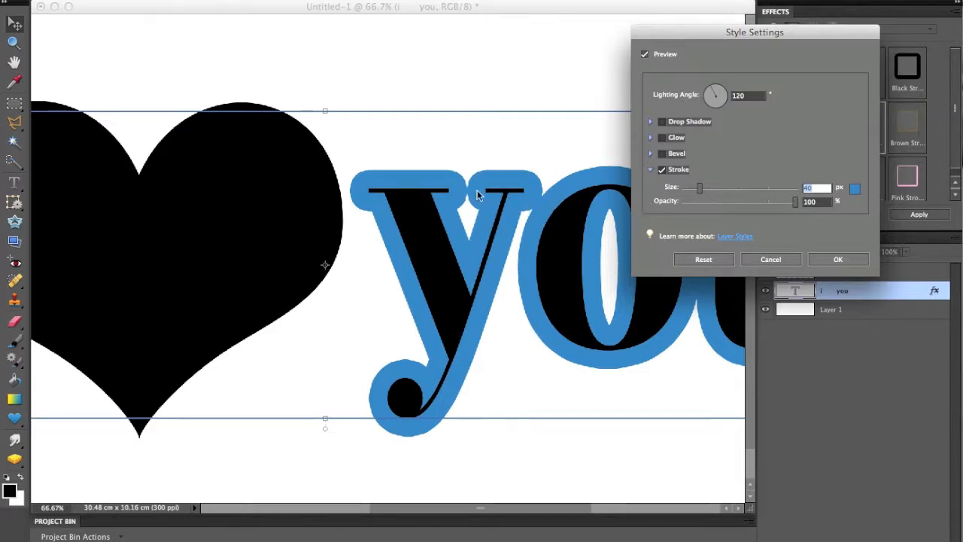
{"action": "left_click_drag", "start_coordinate": [698, 189], "coordinate": [692, 189]}
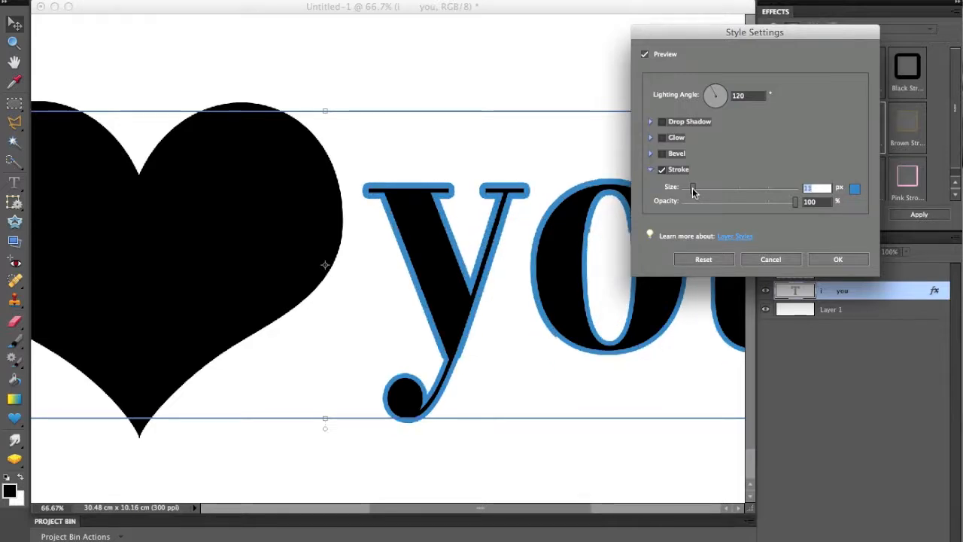
{"action": "left_click", "coordinate": [837, 259]}
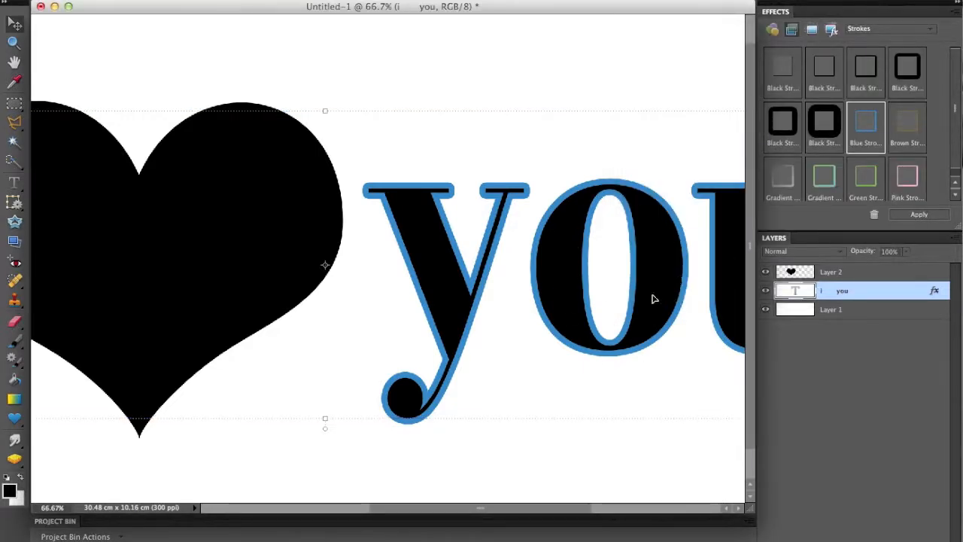
Hide the black letter fill with the Hide visibility effect so only the stroke remains, and simplify the text layer
{"action": "left_click", "coordinate": [930, 30]}
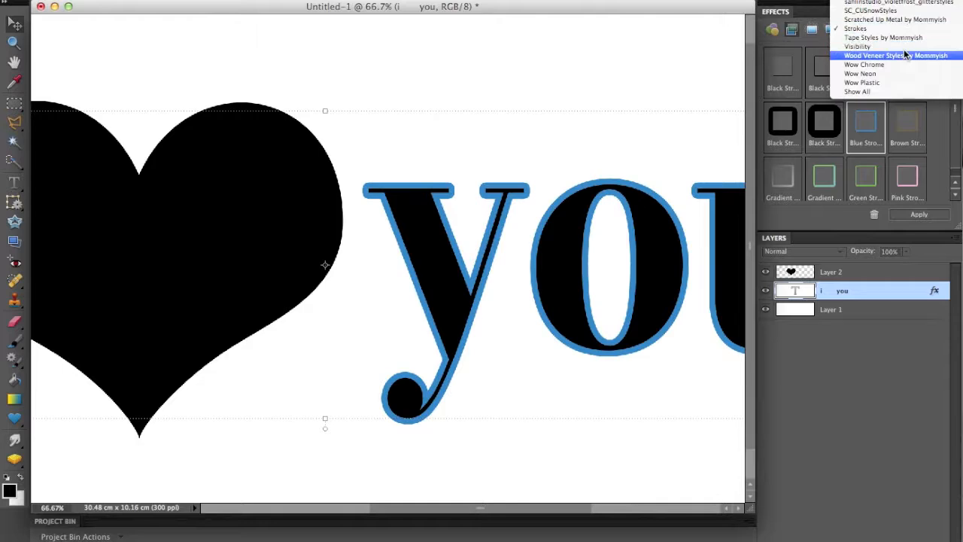
{"action": "left_click", "coordinate": [901, 46]}
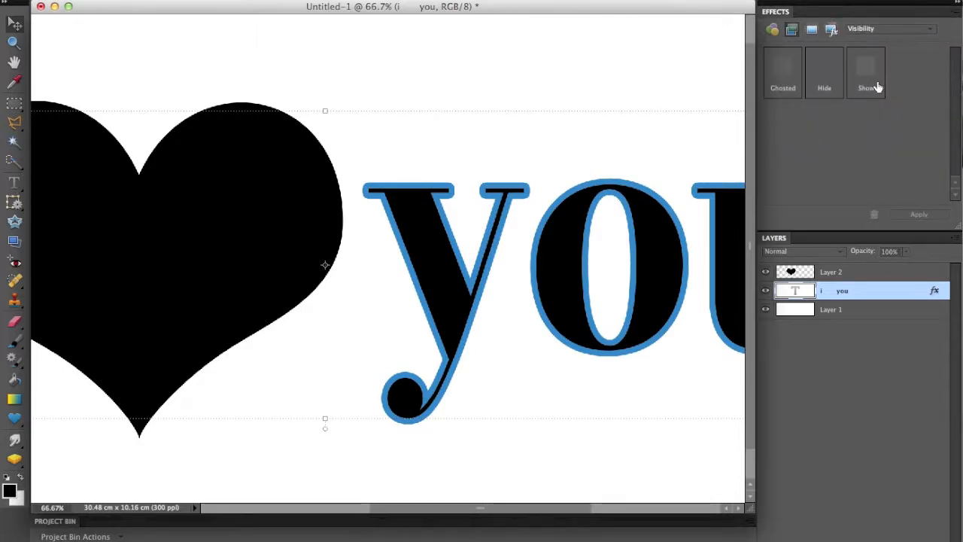
{"action": "left_click", "coordinate": [823, 72]}
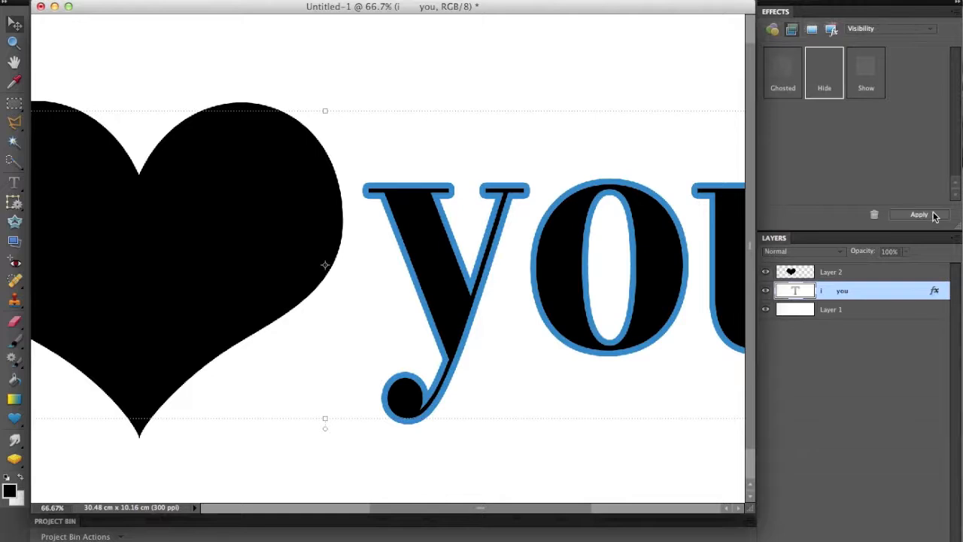
{"action": "left_click", "coordinate": [933, 216]}
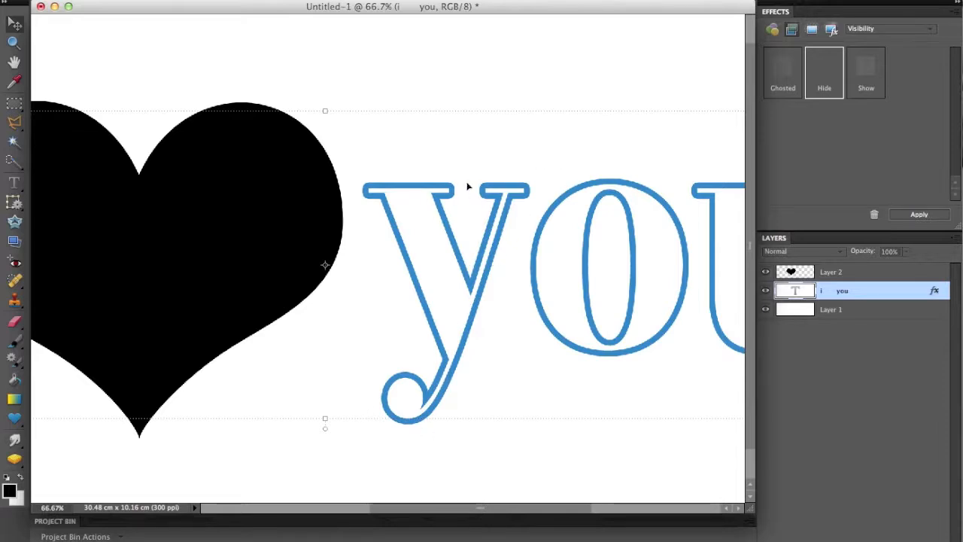
{"action": "right_click", "coordinate": [802, 292]}
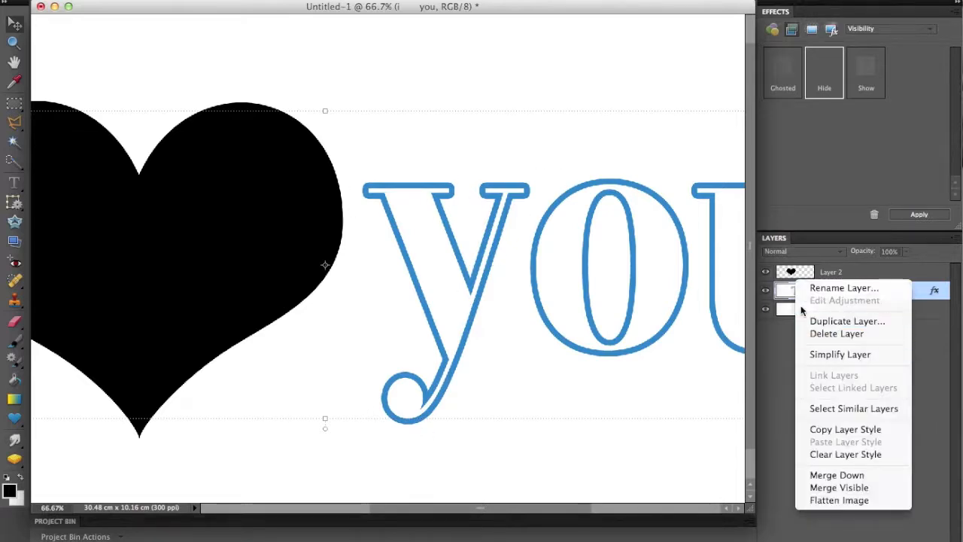
{"action": "left_click", "coordinate": [822, 356]}
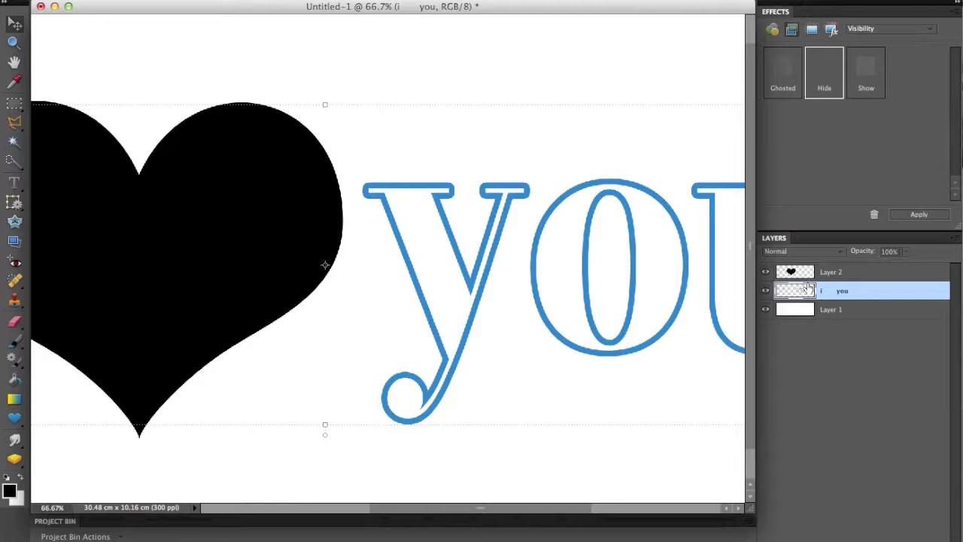
Apply the bright, light-framed Wow Chrome style to the simplified letter outlines
{"action": "left_click", "coordinate": [929, 29]}
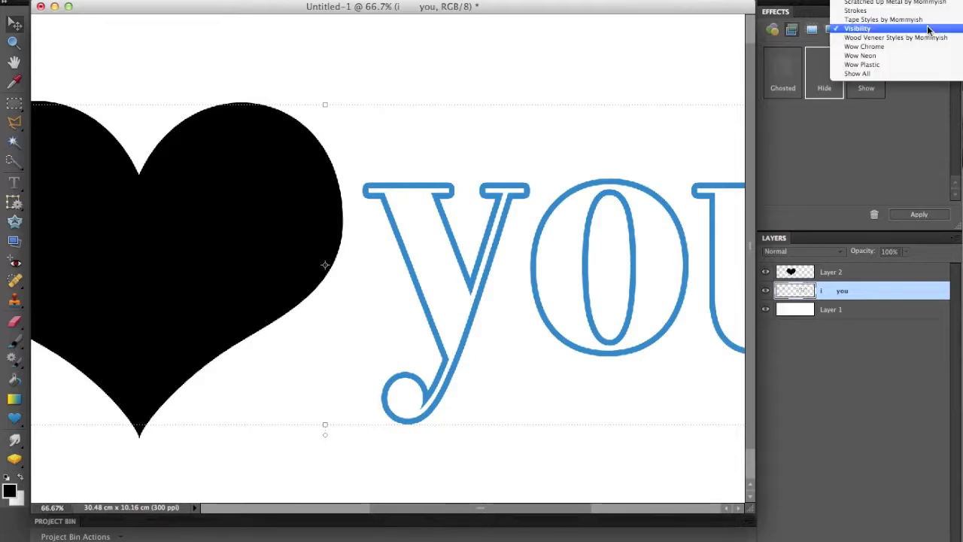
{"action": "left_click", "coordinate": [889, 46]}
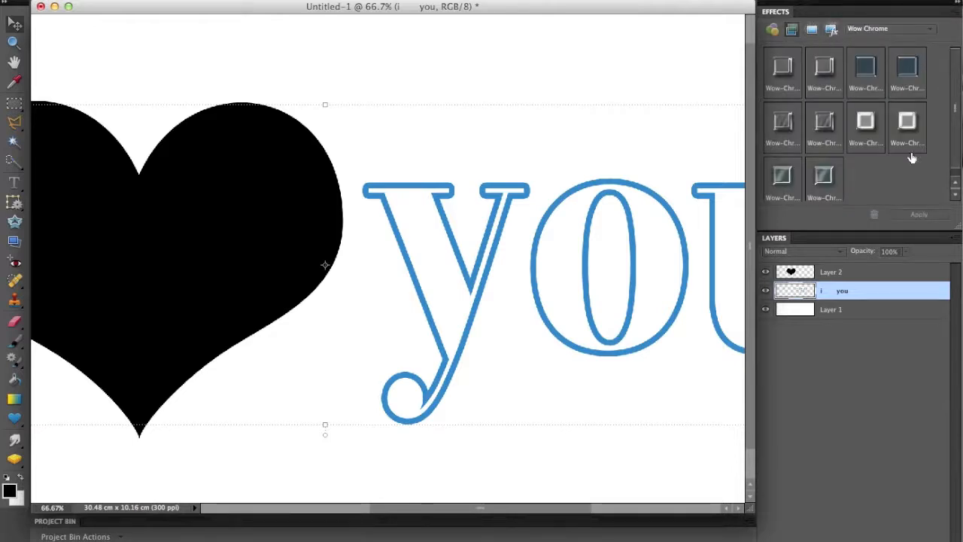
{"action": "left_click", "coordinate": [863, 127]}
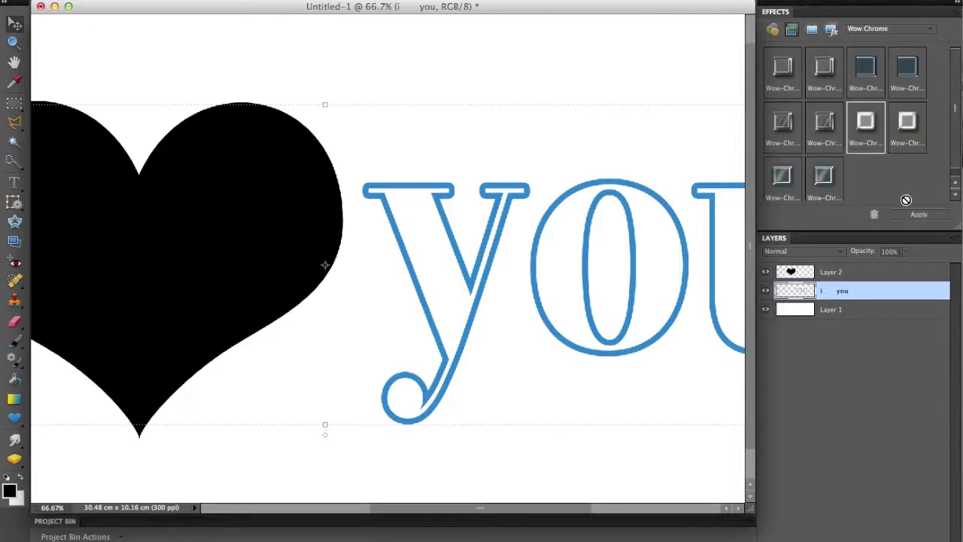
{"action": "left_click", "coordinate": [912, 215]}
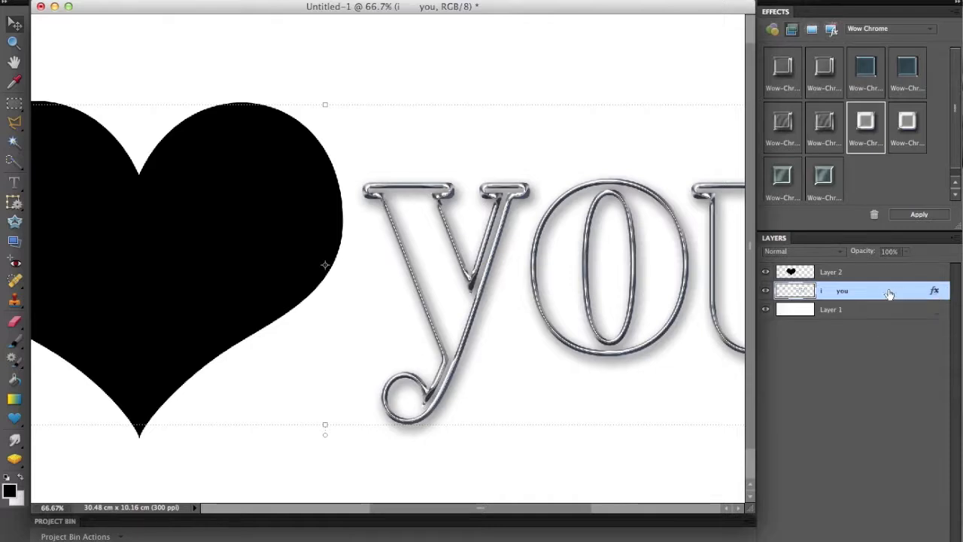
Turn off the drop shadow and slightly reduce the bevel size in the letters' chrome style
{"action": "double_click", "coordinate": [935, 292]}
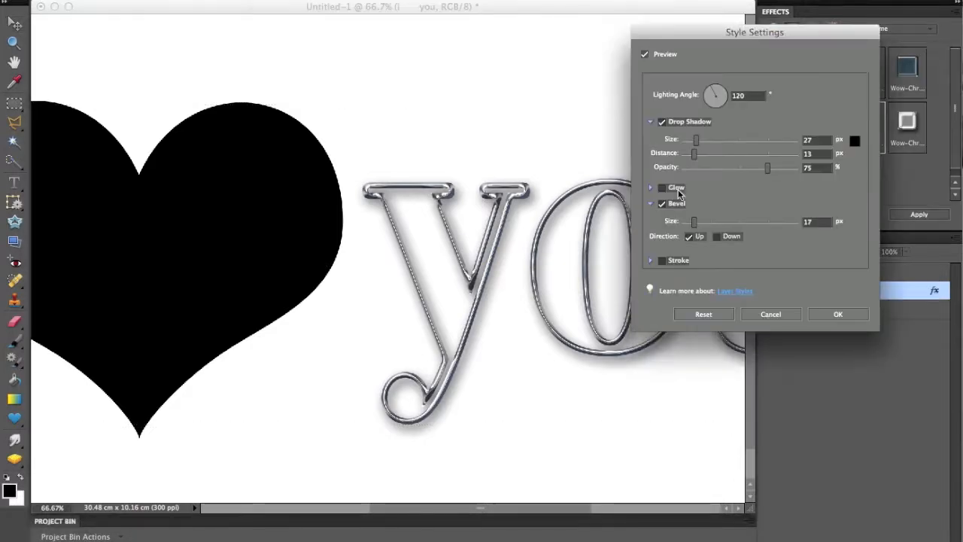
{"action": "left_click", "coordinate": [662, 121]}
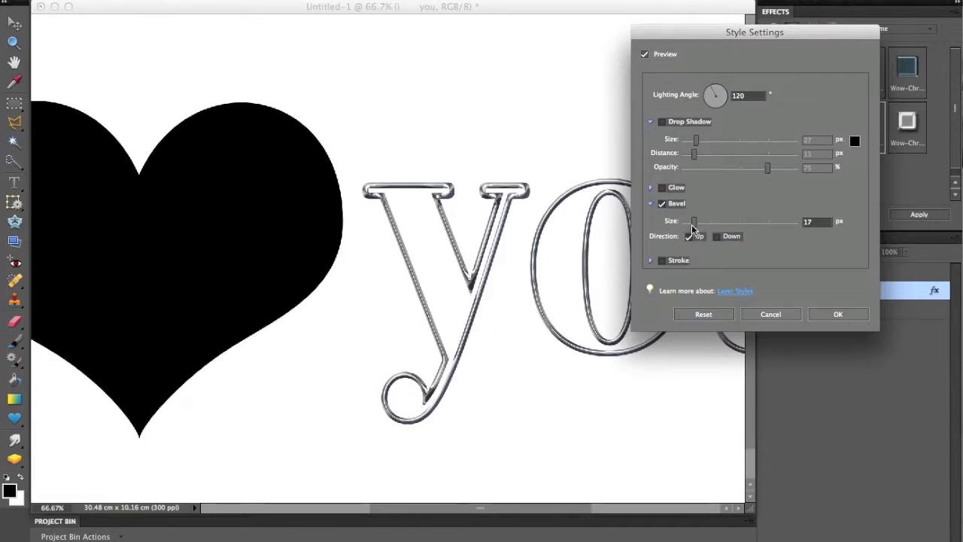
{"action": "left_click_drag", "start_coordinate": [693, 224], "coordinate": [690, 224]}
{"action": "left_click_drag", "start_coordinate": [692, 227], "coordinate": [687, 228]}
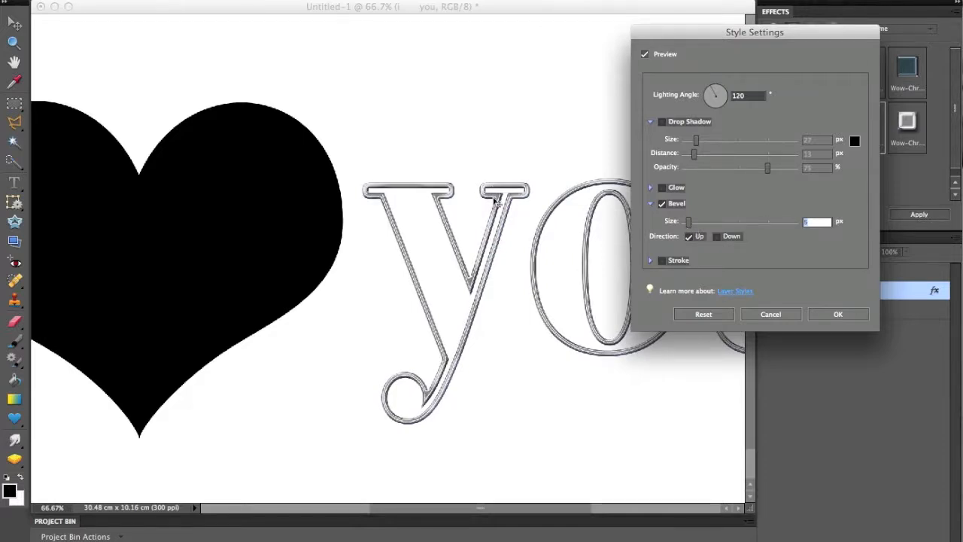
{"action": "left_click_drag", "start_coordinate": [689, 227], "coordinate": [693, 226]}
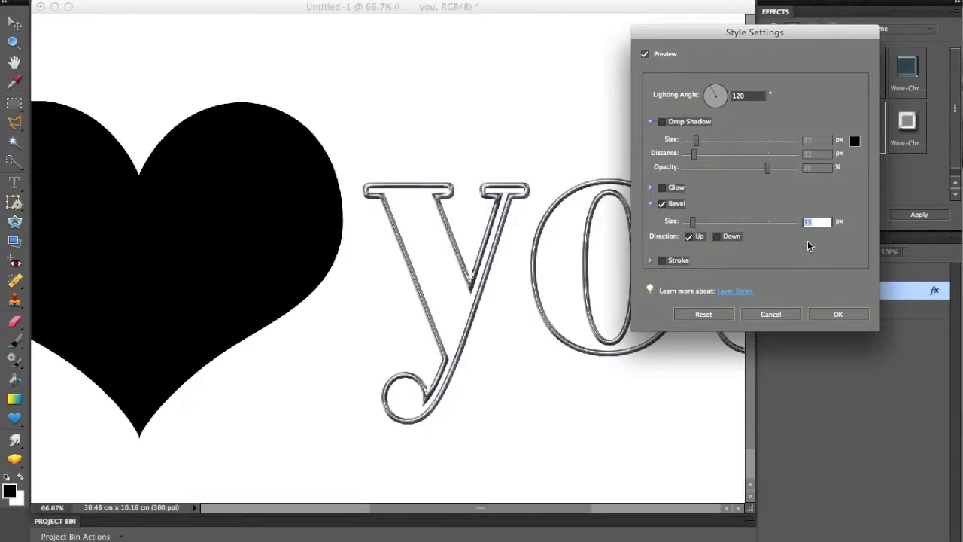
{"action": "left_click", "coordinate": [827, 314]}
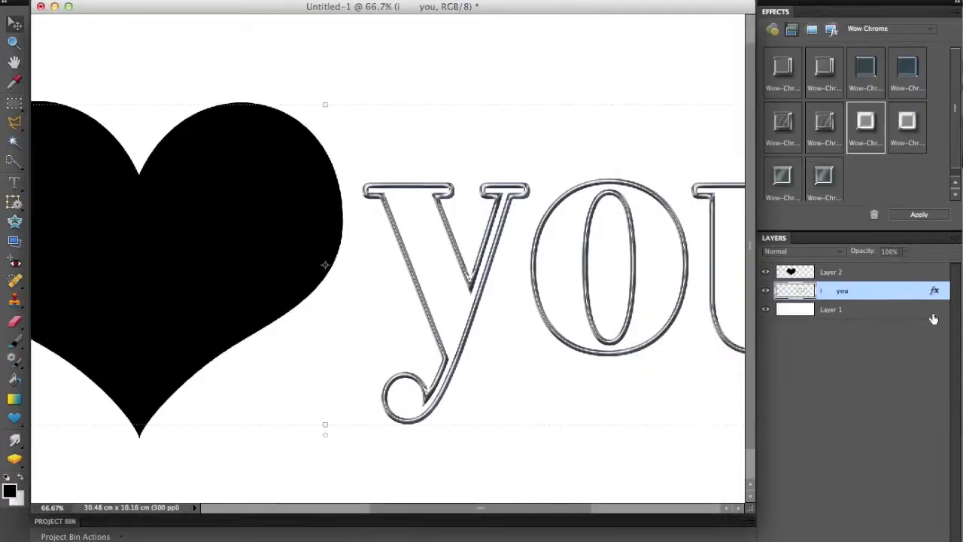
Simplify the chrome-styled "i you" layer
{"action": "right_click", "coordinate": [802, 286]}
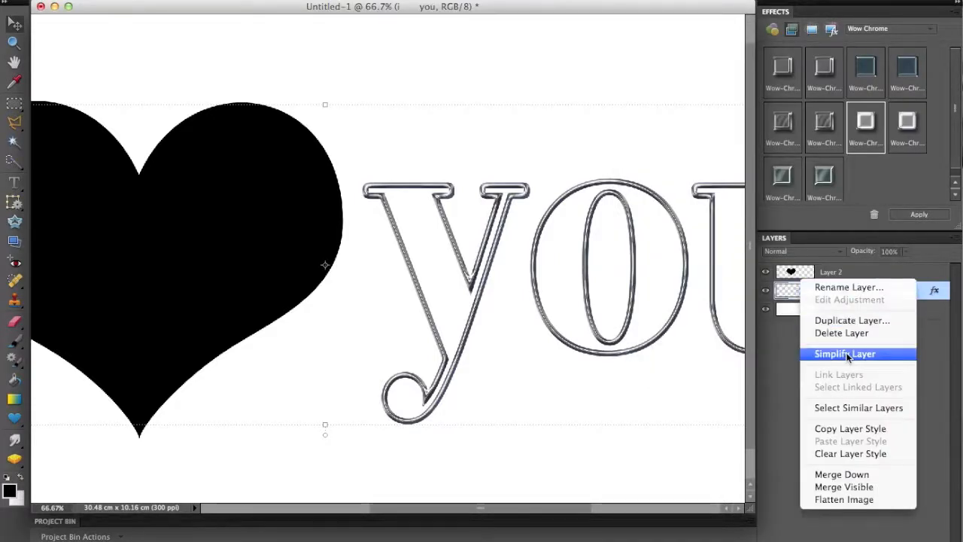
{"action": "left_click", "coordinate": [846, 355]}
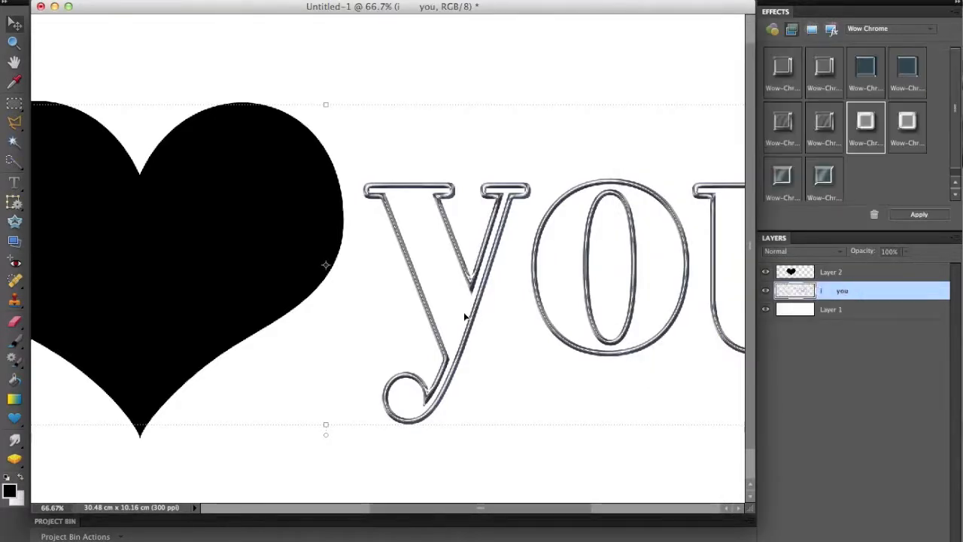
Look up the heart among the custom shapes using the Untitled-2 document, and return to Untitled-1
{"action": "scroll", "coordinate": [464, 316], "scroll_direction": "left", "scroll_amount": 5}
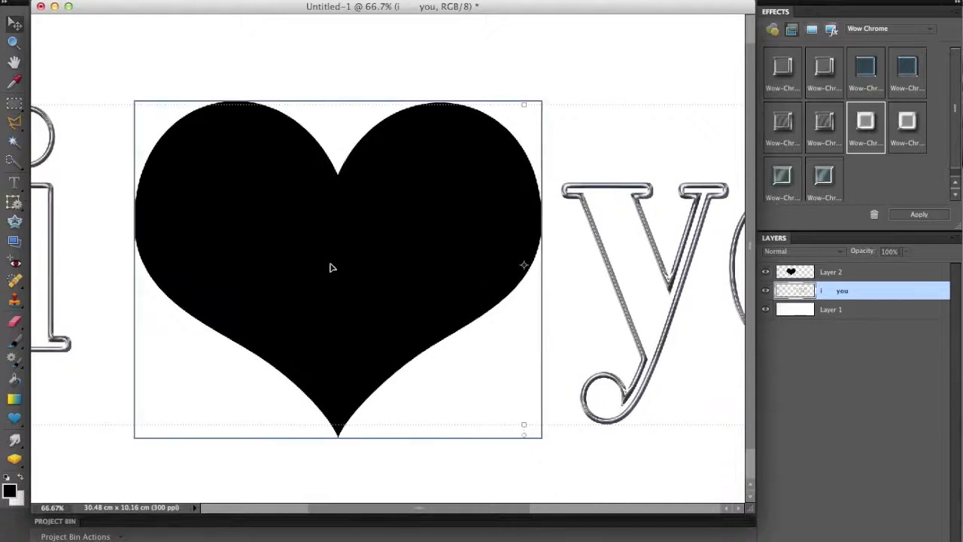
{"action": "left_click", "coordinate": [13, 220]}
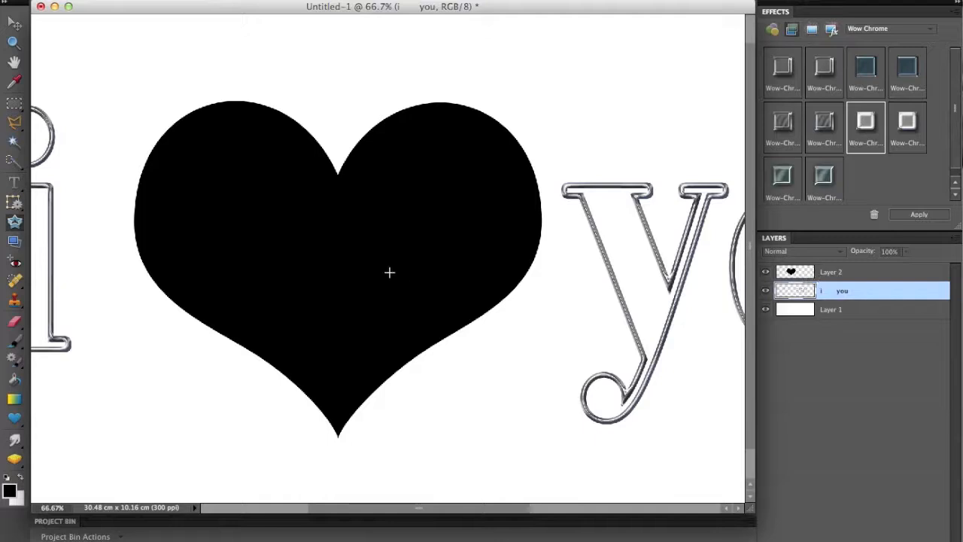
{"action": "key", "text": "ctrl+Tab"}
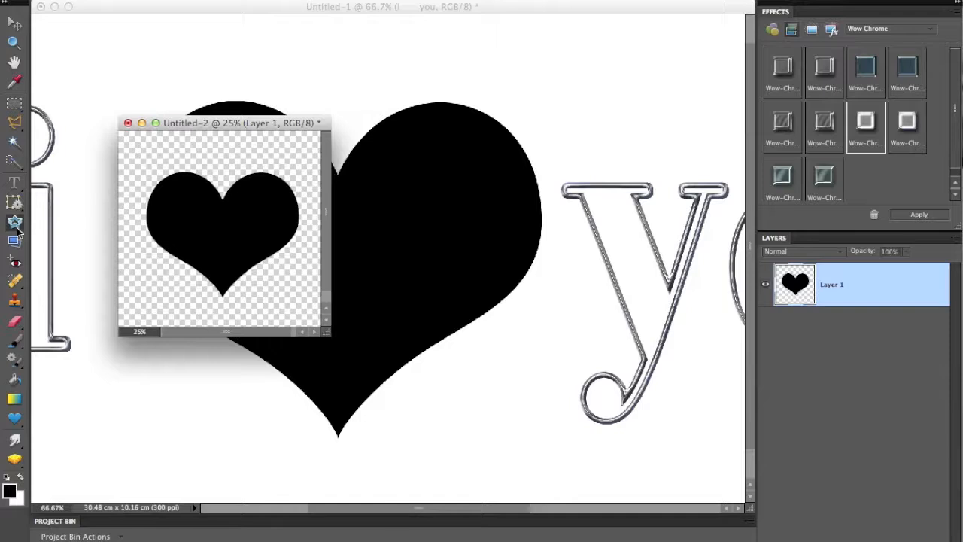
{"action": "key", "text": "alt+shift+super+s"}
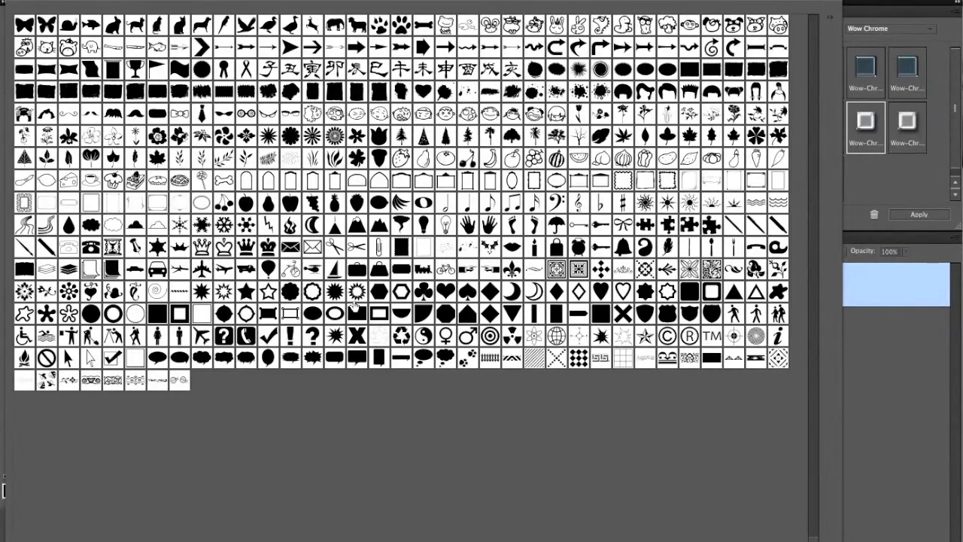
{"action": "left_click", "coordinate": [437, 297]}
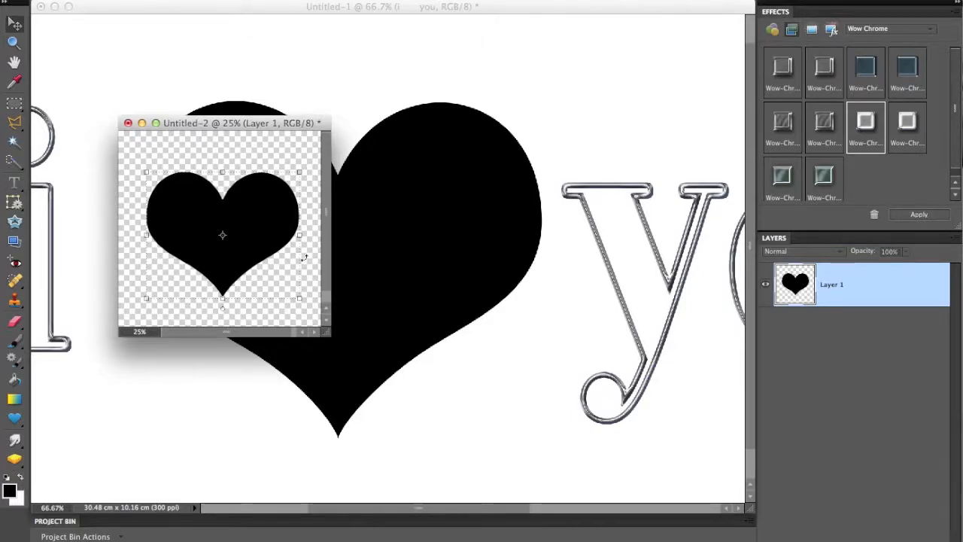
{"action": "left_click", "coordinate": [340, 13]}
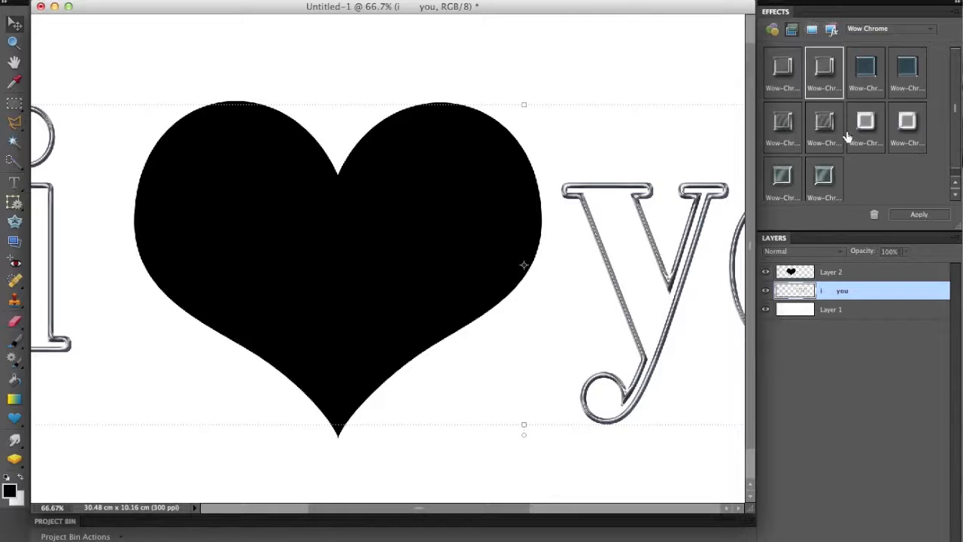
Apply the Wow-Chrome Beveled Edge style to the black heart on Layer 2
{"action": "left_click", "coordinate": [779, 76]}
{"action": "left_click", "coordinate": [910, 215]}
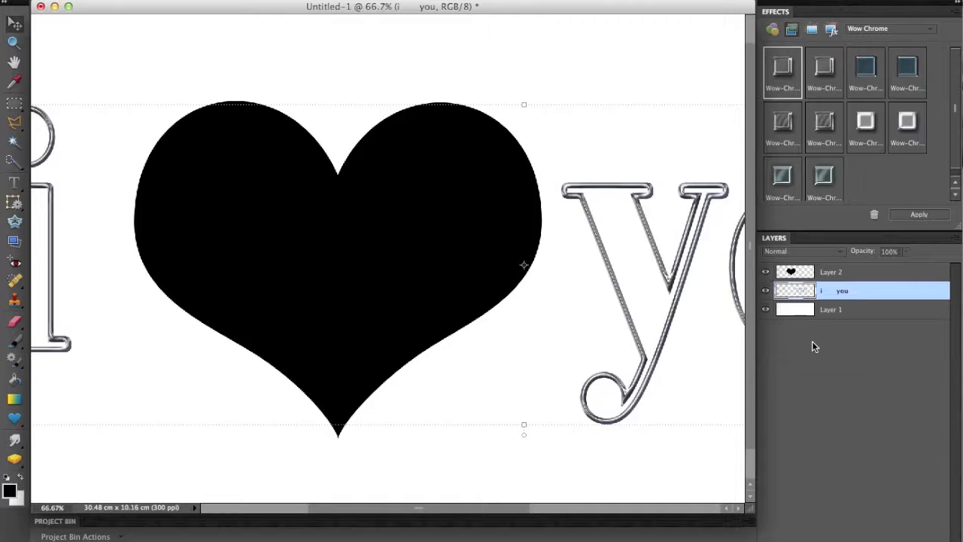
{"action": "left_click", "coordinate": [807, 280]}
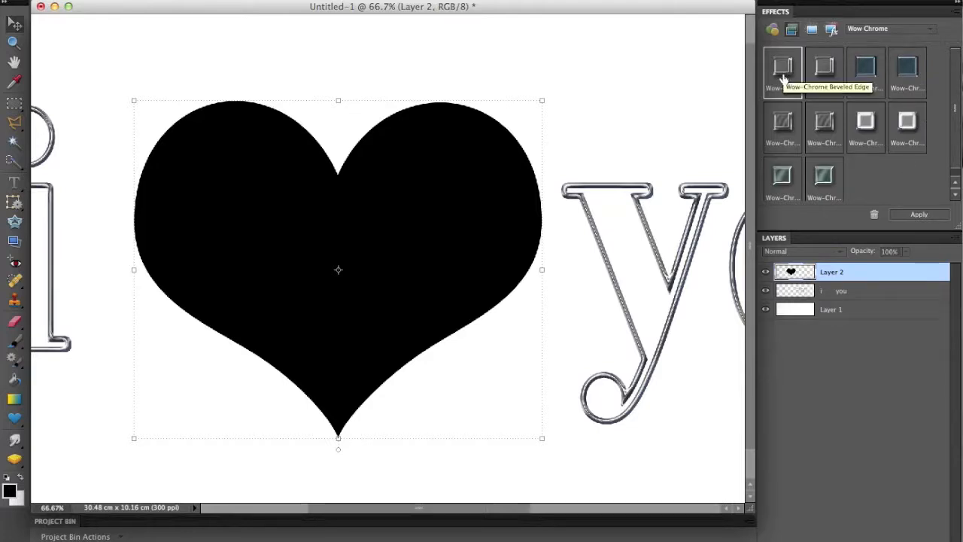
{"action": "left_click", "coordinate": [909, 217]}
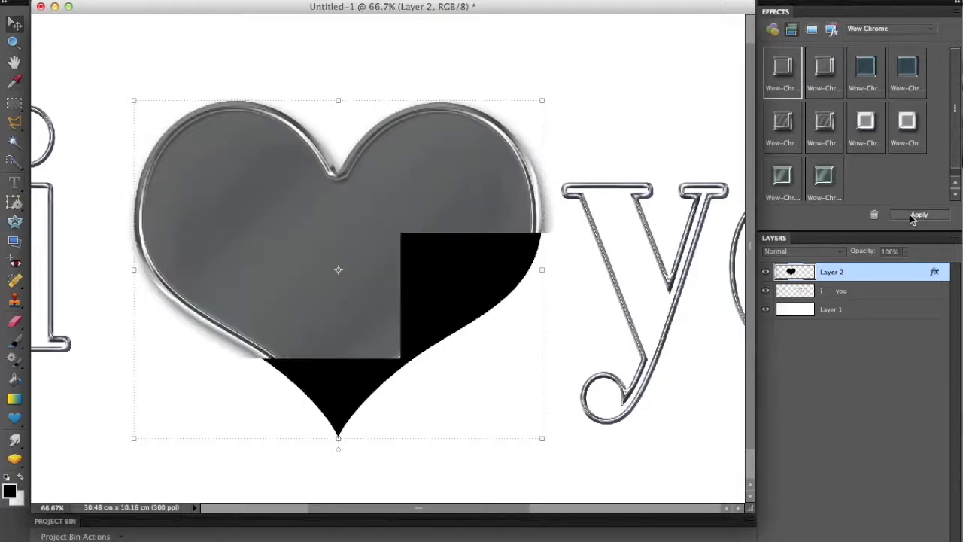
Turn off the drop shadow in the heart's chrome style and set its bevel size to 13 px
{"action": "double_click", "coordinate": [935, 272]}
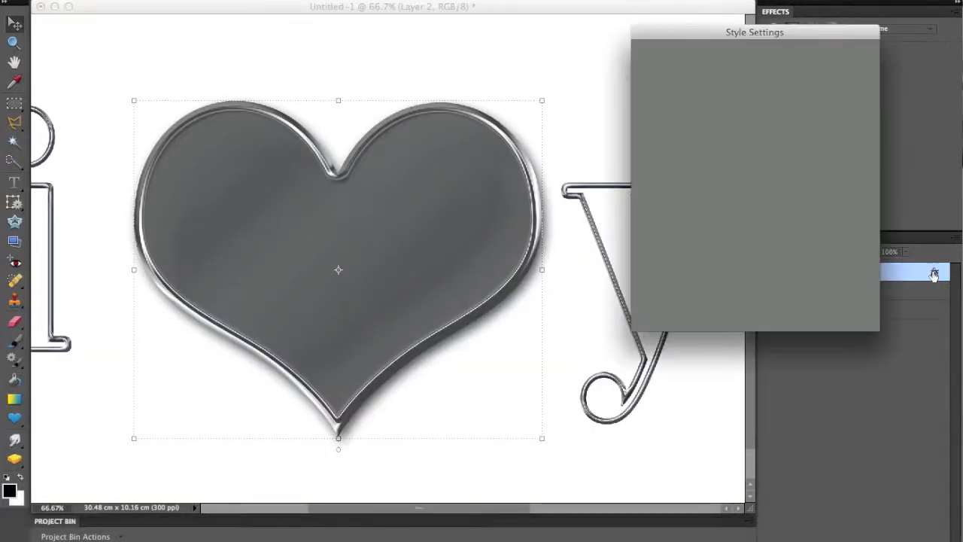
{"action": "left_click", "coordinate": [662, 122]}
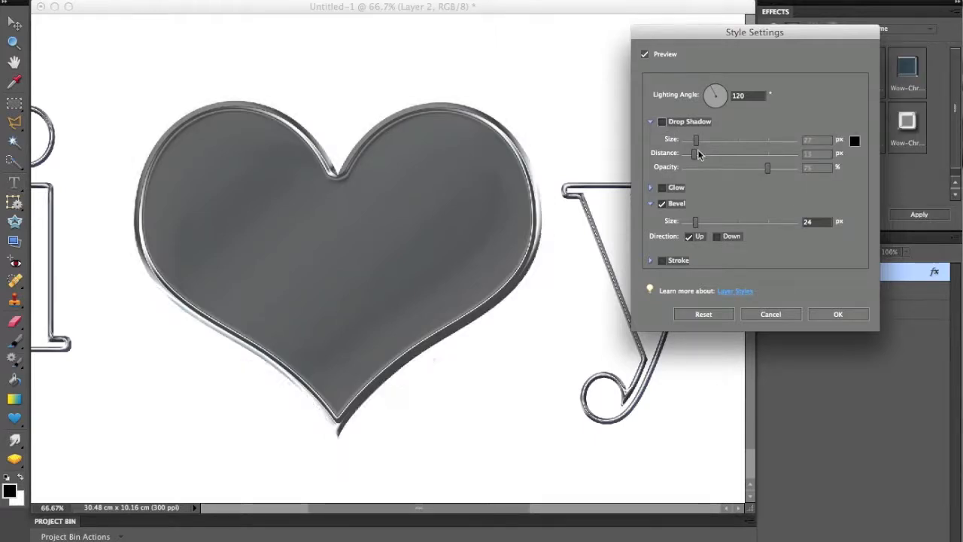
{"action": "left_click_drag", "start_coordinate": [695, 221], "coordinate": [692, 224]}
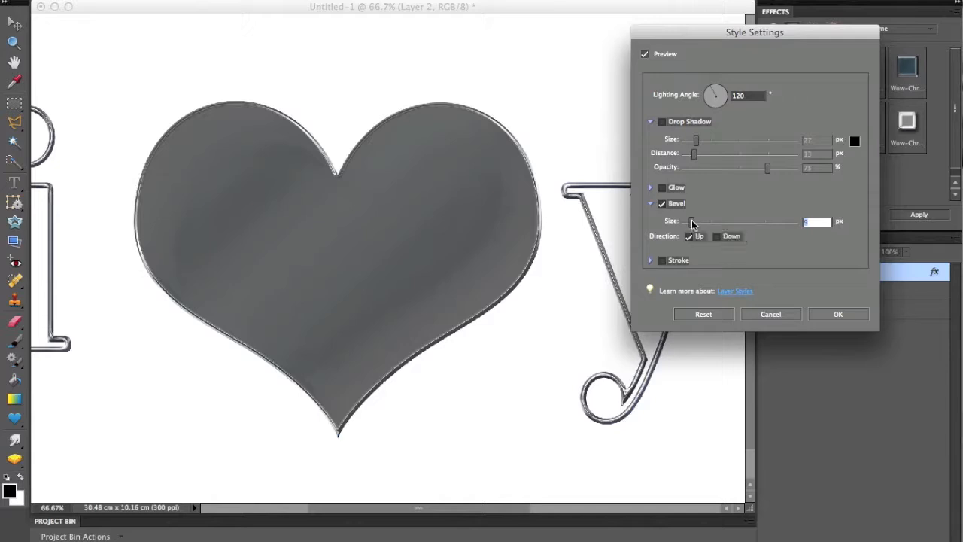
{"action": "left_click_drag", "start_coordinate": [692, 223], "coordinate": [693, 222]}
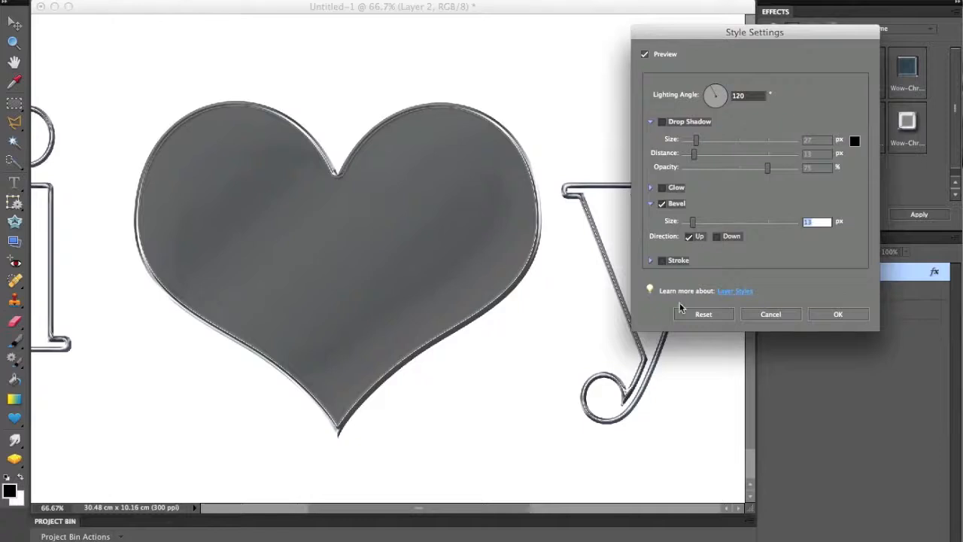
{"action": "left_click", "coordinate": [837, 313]}
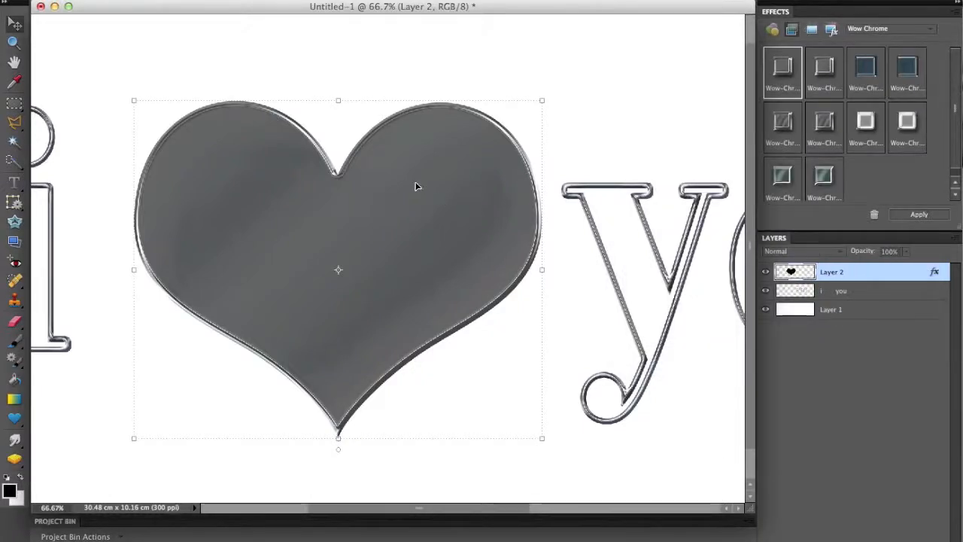
Merge the heart and "i you" layers into one layer and move the artwork closer to the middle of the canvas
{"action": "key", "text": "super+minus"}
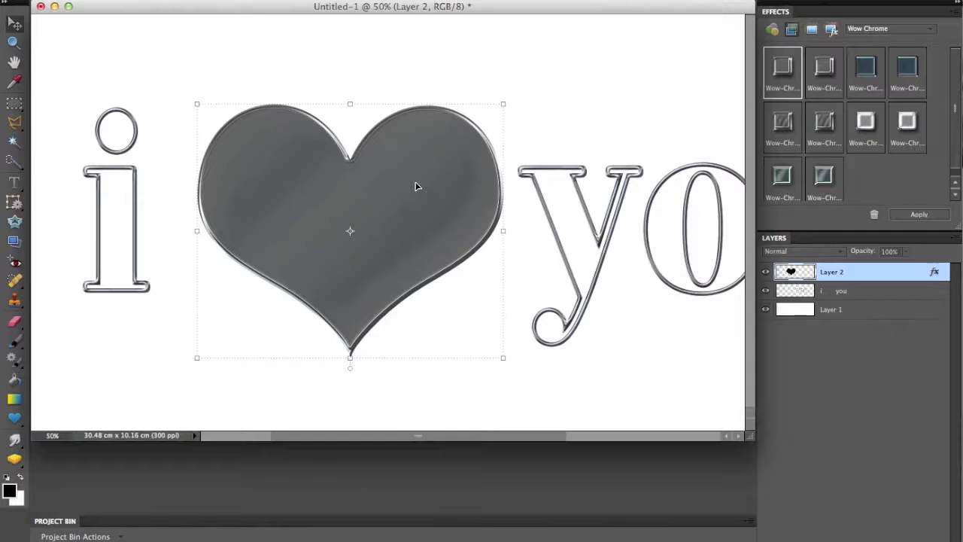
{"action": "key", "text": "super+minus"}
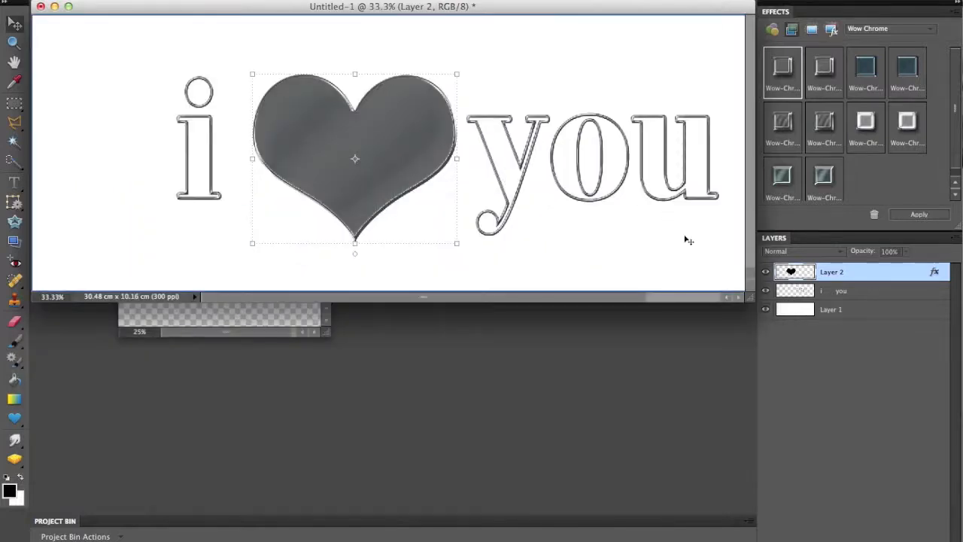
{"action": "left_click", "coordinate": [797, 293], "text": "shift"}
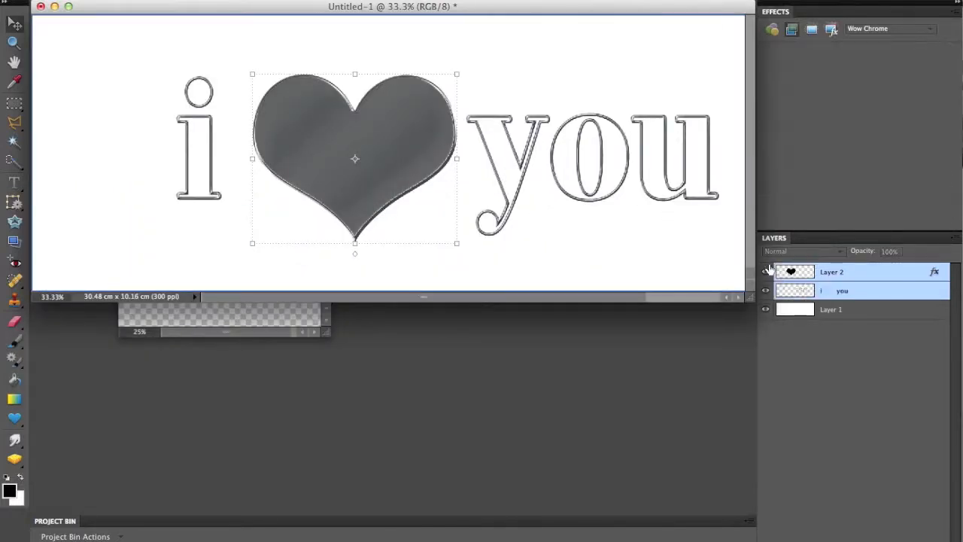
{"action": "left_click_drag", "start_coordinate": [459, 140], "coordinate": [401, 136]}
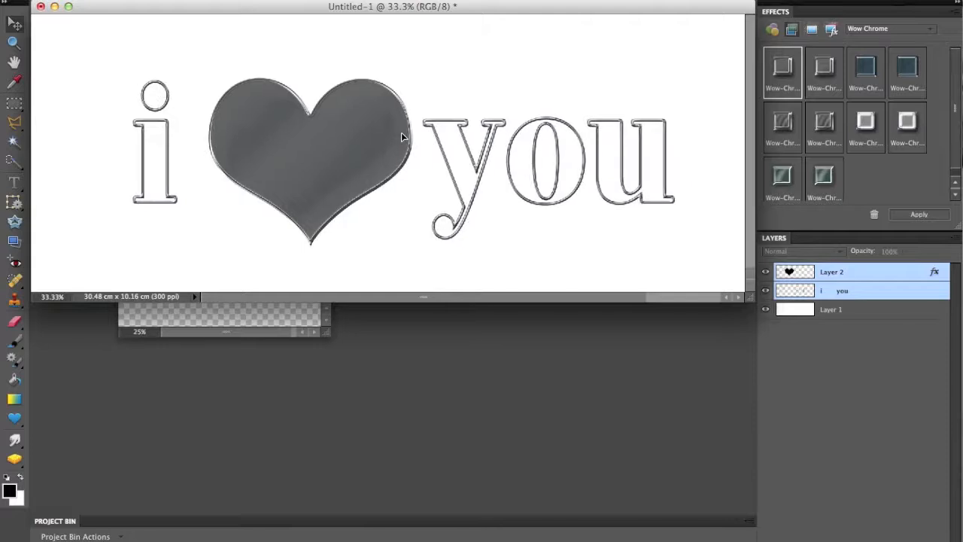
{"action": "right_click", "coordinate": [815, 270]}
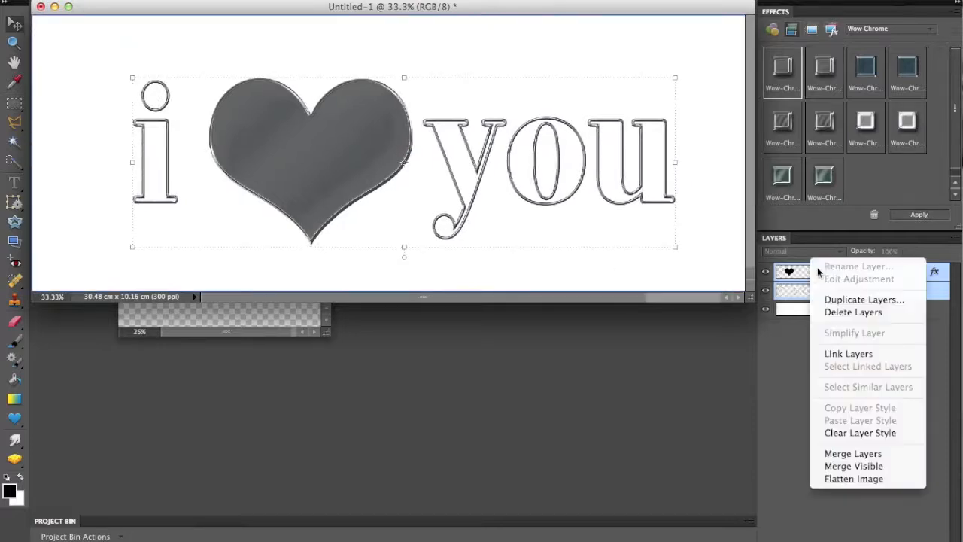
{"action": "left_click", "coordinate": [844, 454]}
{"action": "mouse_move", "coordinate": [380, 141]}
{"action": "left_mouse_down"}
{"action": "mouse_move", "coordinate": [323, 82]}
{"action": "mouse_move", "coordinate": [402, 112]}
{"action": "mouse_move", "coordinate": [369, 138]}
{"action": "mouse_move", "coordinate": [369, 127]}
{"action": "left_mouse_up"}
Apply the Low style from the Drop Shadows collection to the merged artwork
{"action": "left_click", "coordinate": [931, 28]}
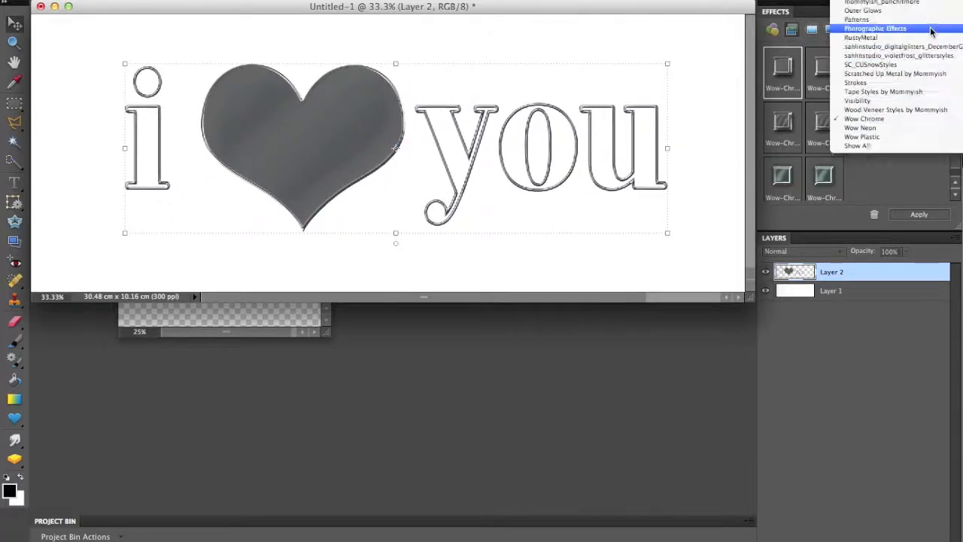
{"action": "scroll", "coordinate": [931, 28], "scroll_direction": "up", "scroll_amount": 10}
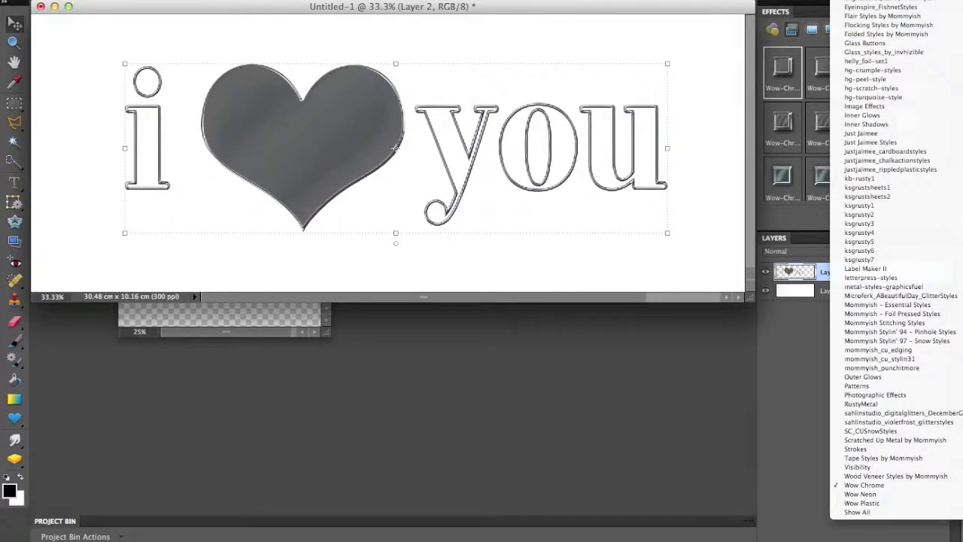
{"action": "left_click", "coordinate": [858, 2]}
{"action": "left_click", "coordinate": [905, 85]}
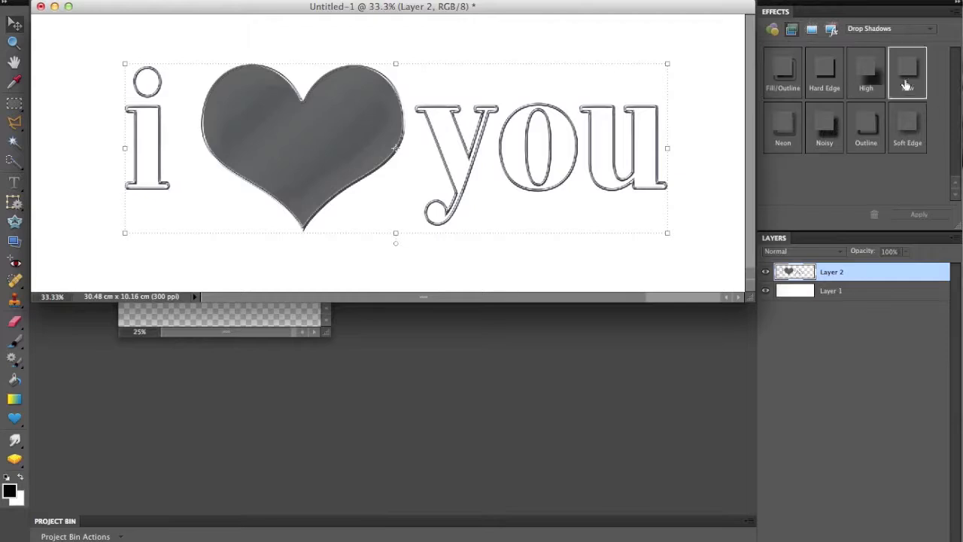
{"action": "left_click", "coordinate": [908, 215]}
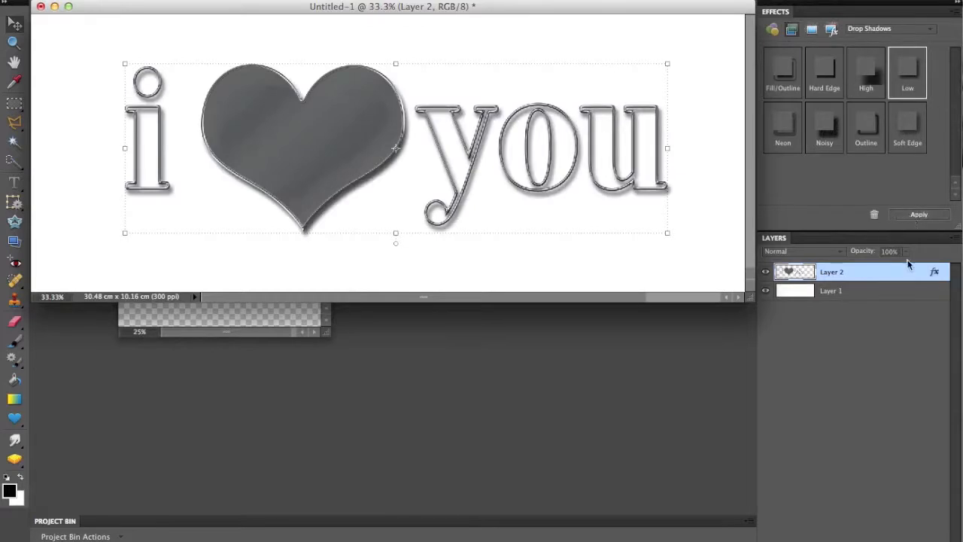
Set the merged artwork's lighting angle to -21° and its drop shadow to size 16 px, distance 9 px and opacity 63%
{"action": "double_click", "coordinate": [934, 272]}
{"action": "left_click_drag", "start_coordinate": [713, 92], "coordinate": [722, 100]}
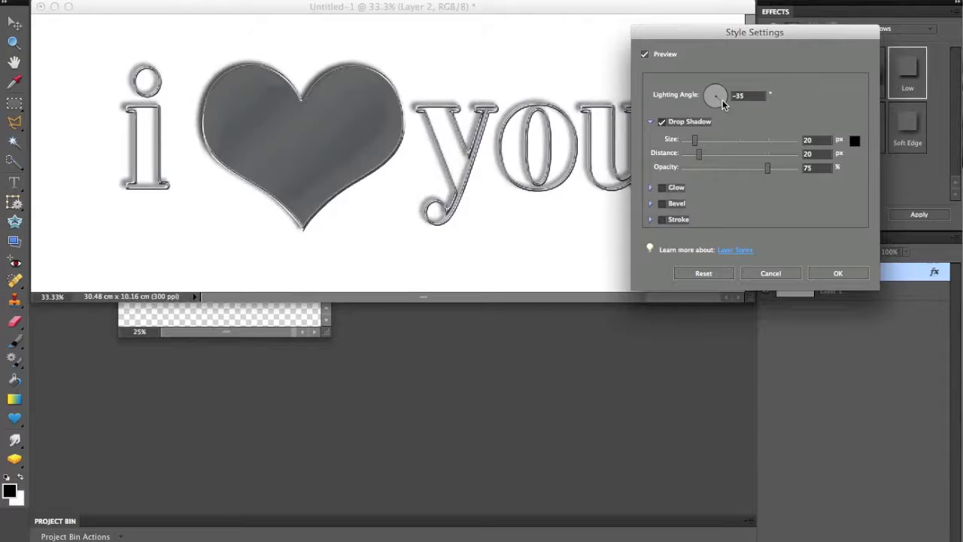
{"action": "mouse_move", "coordinate": [698, 153]}
{"action": "left_mouse_down"}
{"action": "mouse_move", "coordinate": [689, 156]}
{"action": "mouse_move", "coordinate": [697, 141]}
{"action": "mouse_move", "coordinate": [696, 154]}
{"action": "left_mouse_up"}
{"action": "left_click_drag", "start_coordinate": [724, 101], "coordinate": [722, 116]}
{"action": "left_click_drag", "start_coordinate": [695, 154], "coordinate": [693, 145]}
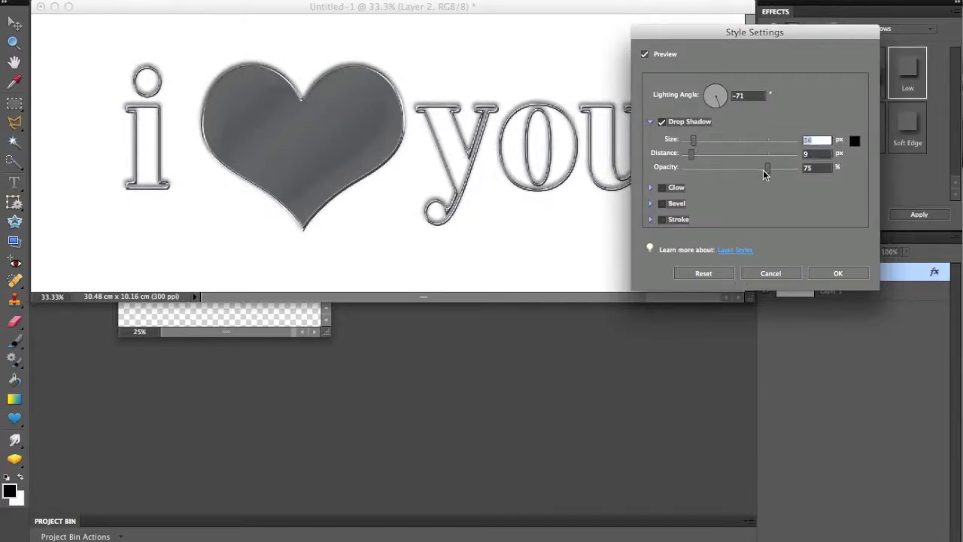
{"action": "left_click_drag", "start_coordinate": [767, 168], "coordinate": [756, 168]}
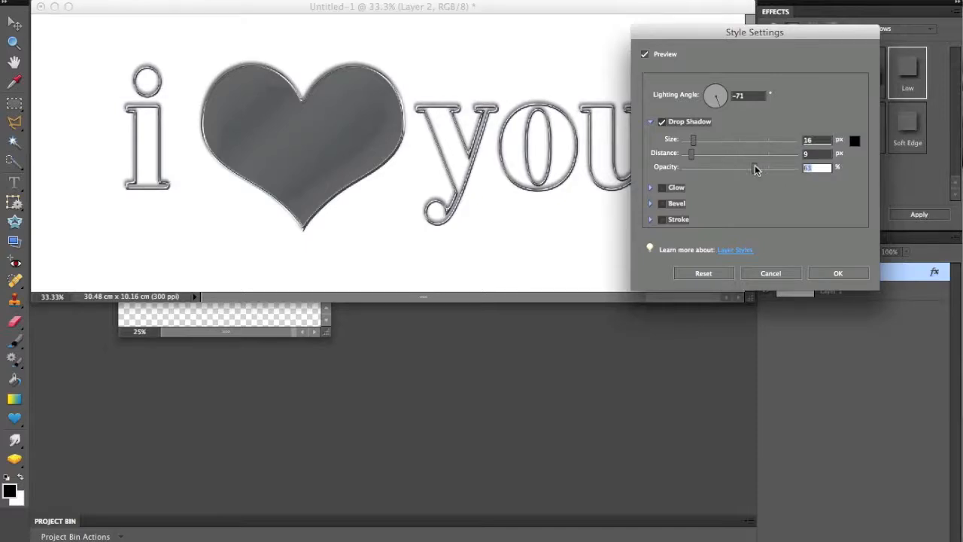
{"action": "left_click", "coordinate": [725, 102]}
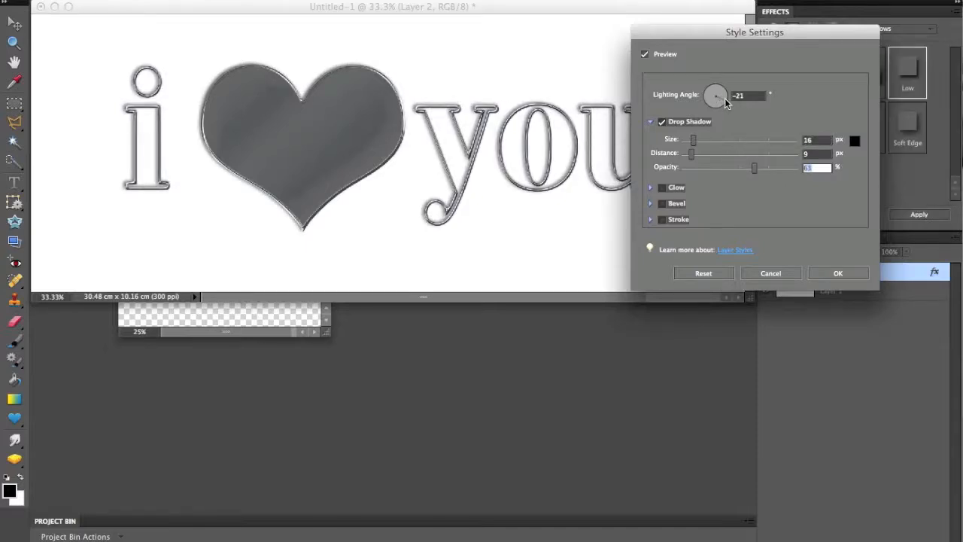
{"action": "left_click", "coordinate": [833, 274]}
{"action": "left_click_drag", "start_coordinate": [752, 295], "coordinate": [747, 402]}
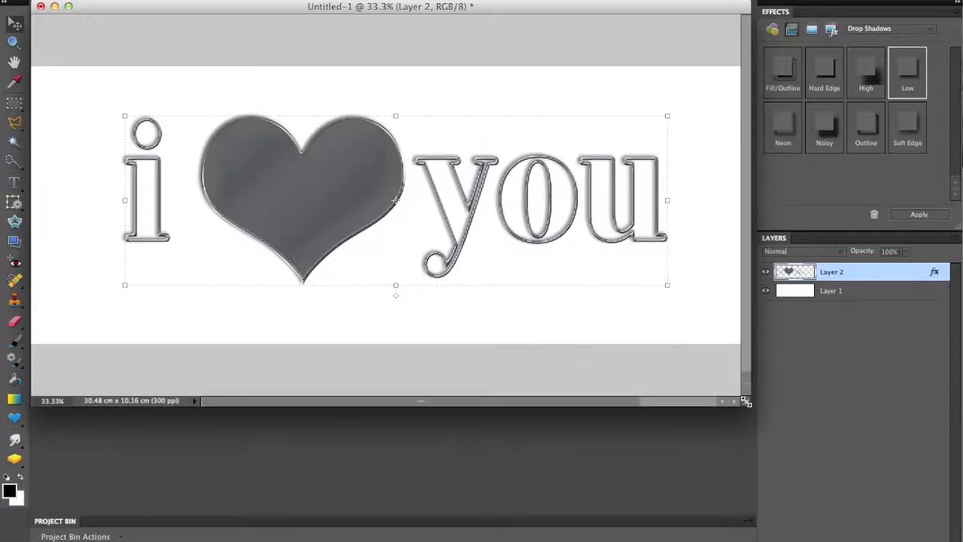